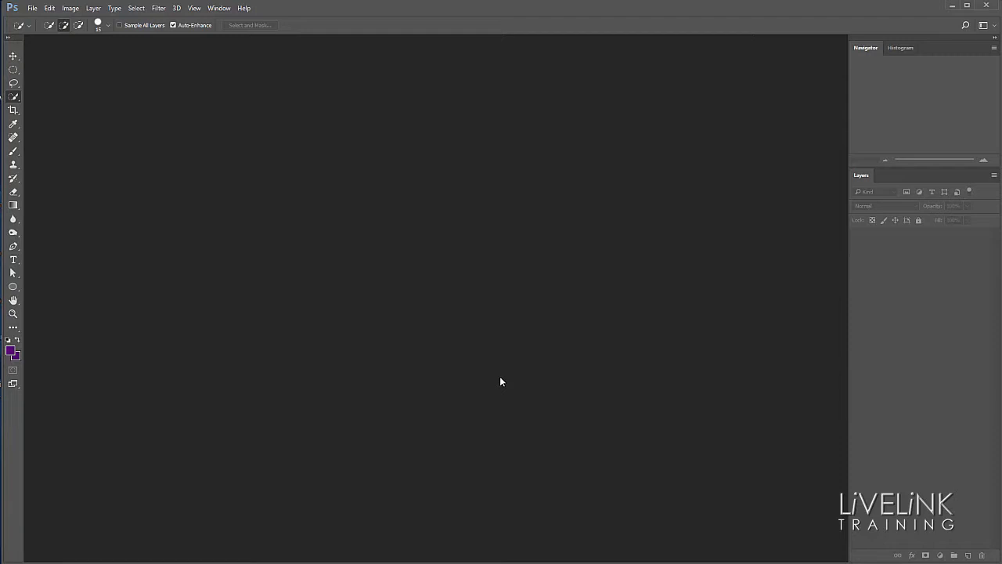
# Open the Snapshot raw image from the Snapshots Images folder for raw editing.
pyautogui.click(32, 8)
pyautogui.click(79, 33)
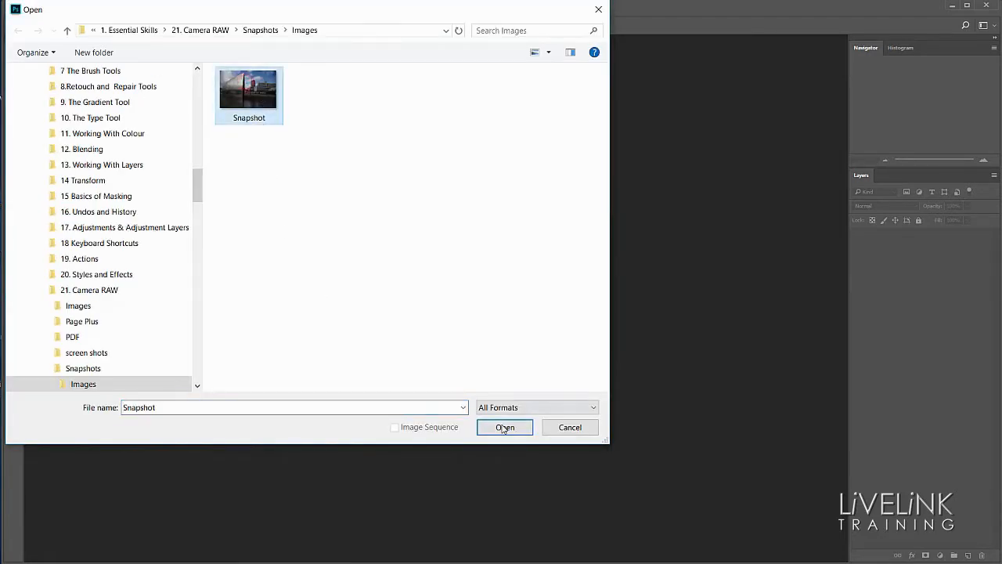
pyautogui.click(509, 427)
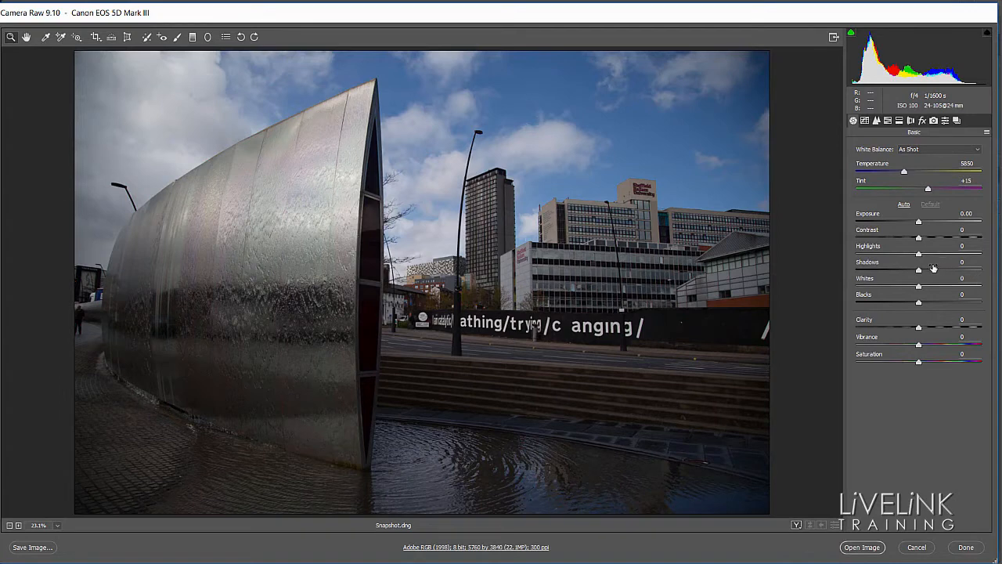
# Set exposure to +0.60, highlights to -48 and clarity to +21, and raise the vibrance of the photo.
pyautogui.moveTo(918, 222); pyautogui.dragTo(889, 258)
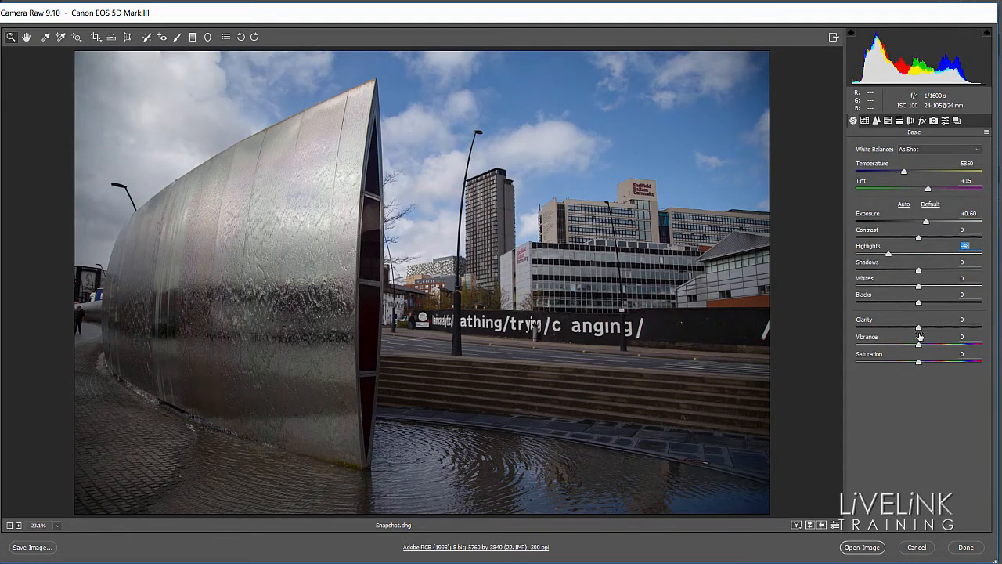
pyautogui.moveTo(919, 327); pyautogui.dragTo(930, 328)
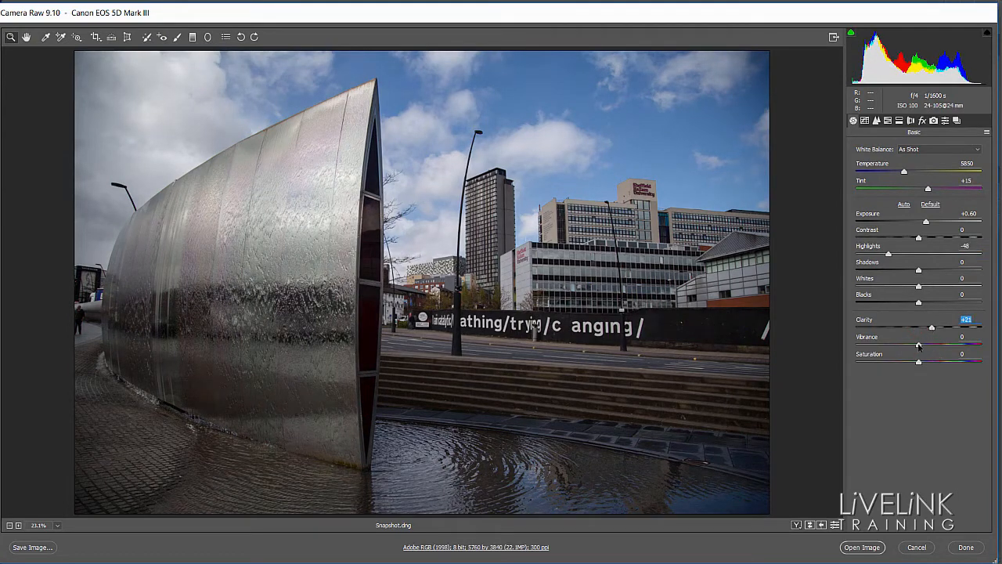
pyautogui.moveTo(920, 345); pyautogui.dragTo(934, 346)
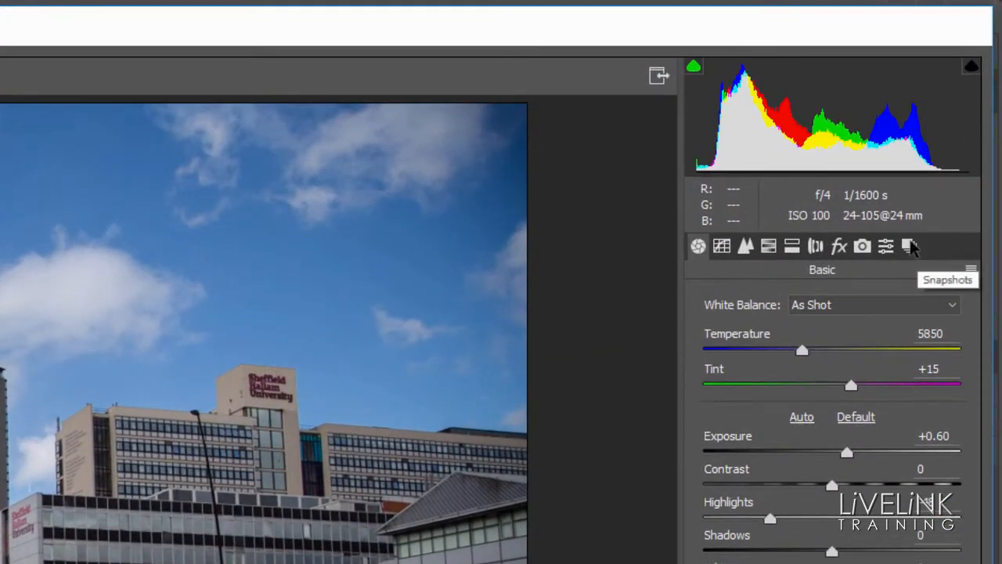
# Save the current colour adjustments as a new snapshot named "Colour Version".
pyautogui.click(909, 247)
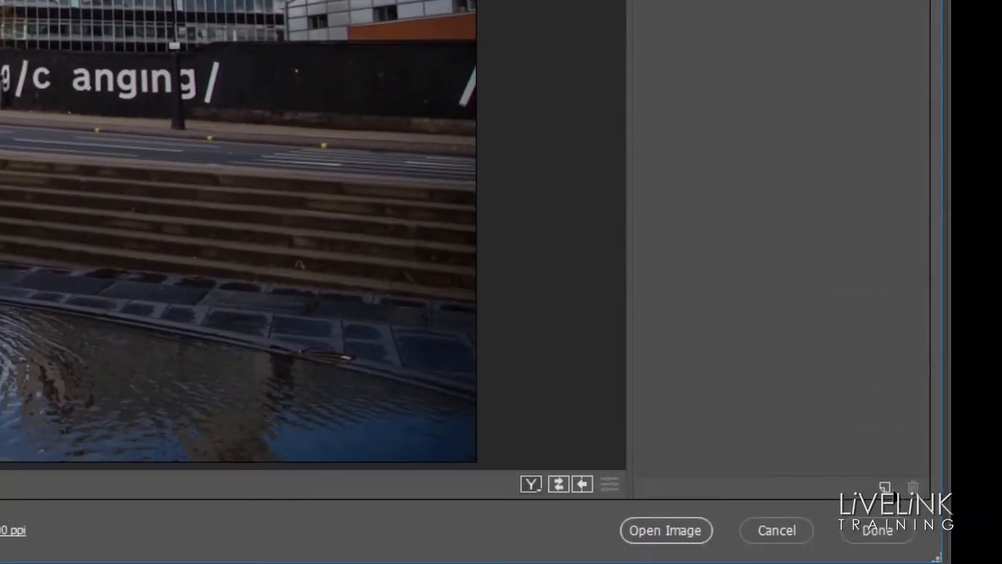
pyautogui.click(885, 488)
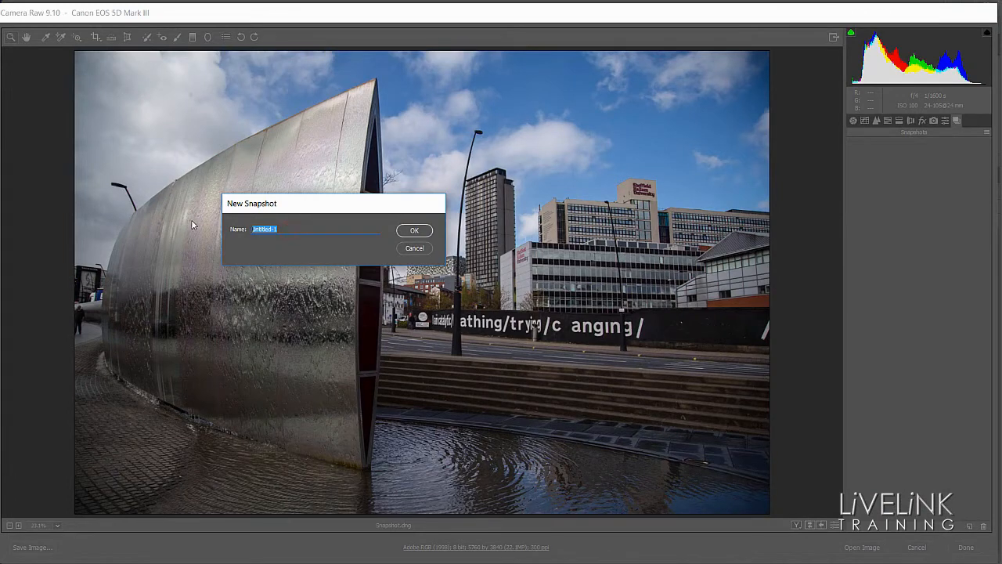
pyautogui.write('Colour Version')
pyautogui.click(421, 232)
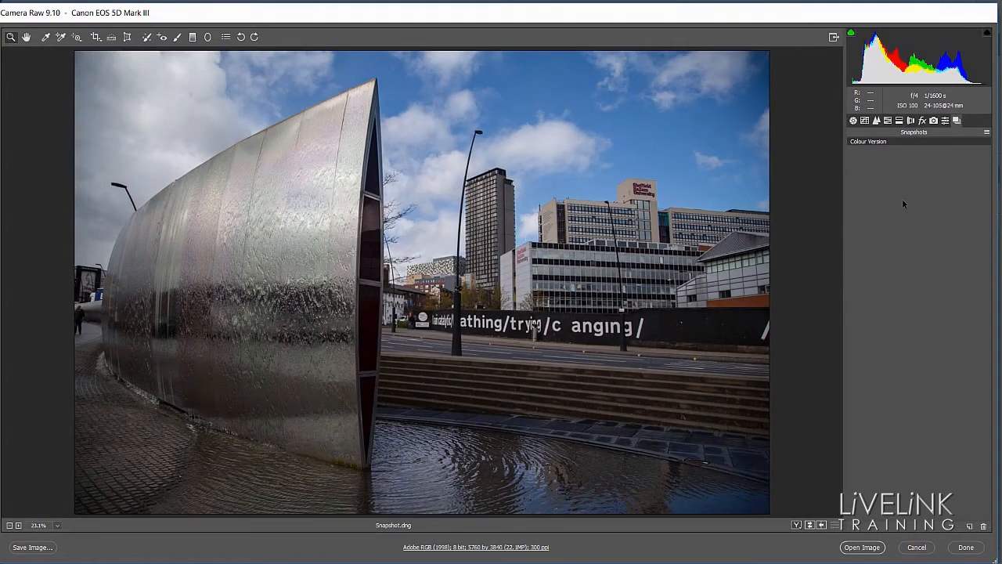
# Convert the photo to grayscale and set Reds to -11 in the grayscale mix.
pyautogui.click(888, 122)
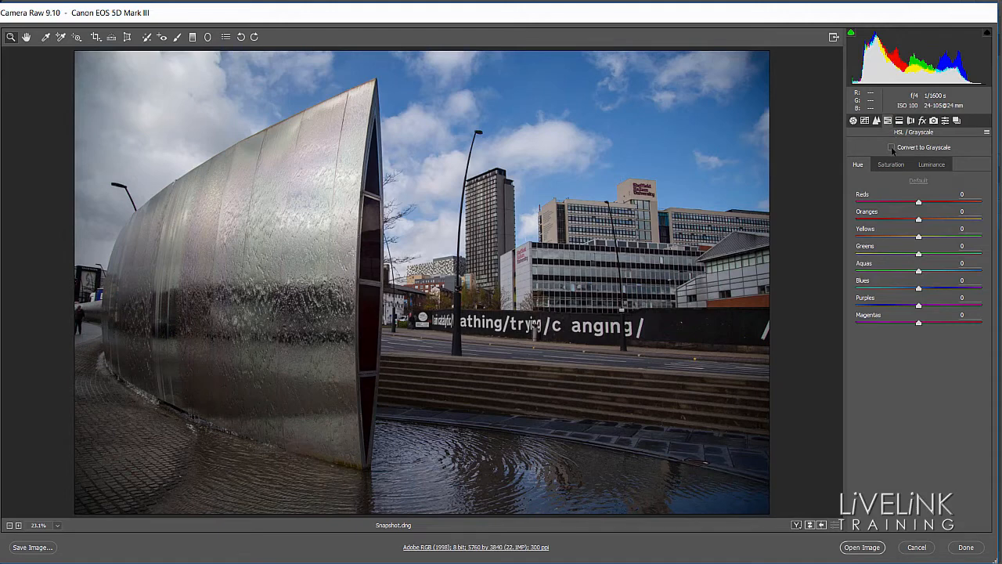
pyautogui.click(891, 147)
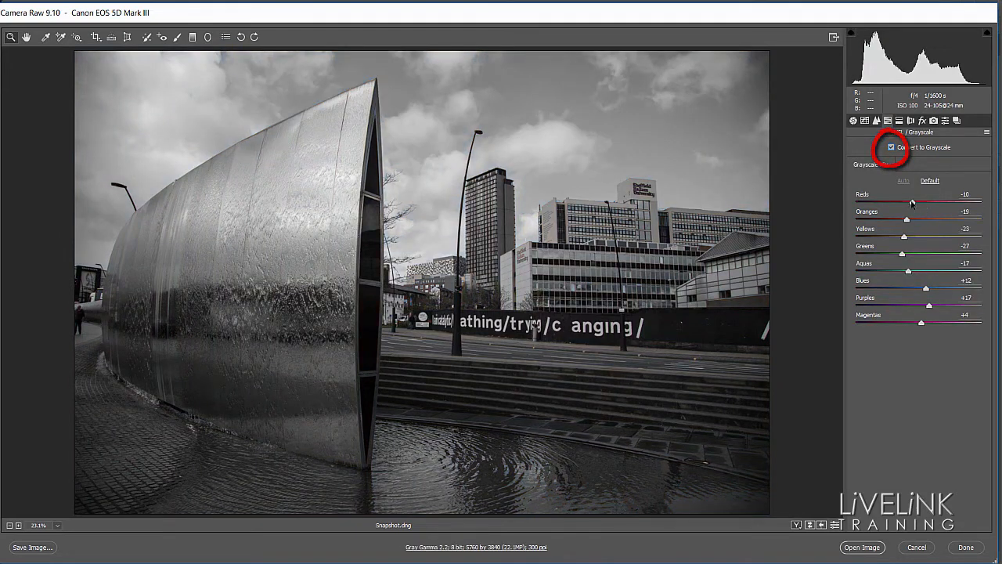
pyautogui.moveTo(913, 204)
pyautogui.mouseDown()
pyautogui.moveTo(921, 206)
pyautogui.moveTo(890, 207)
pyautogui.moveTo(910, 208)
pyautogui.mouseUp()
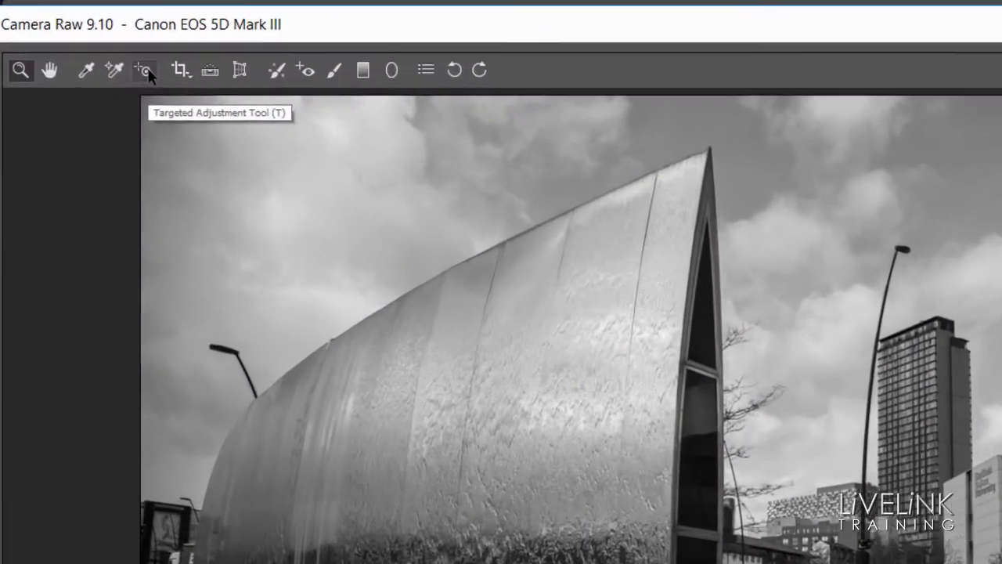
# With the Targeted Adjustment Tool on Grayscale Mix, darken the sky and lighten sculpture and tower: Yellows +19, Greens -9, Blues -27, Purples +28.
pyautogui.click(150, 68)
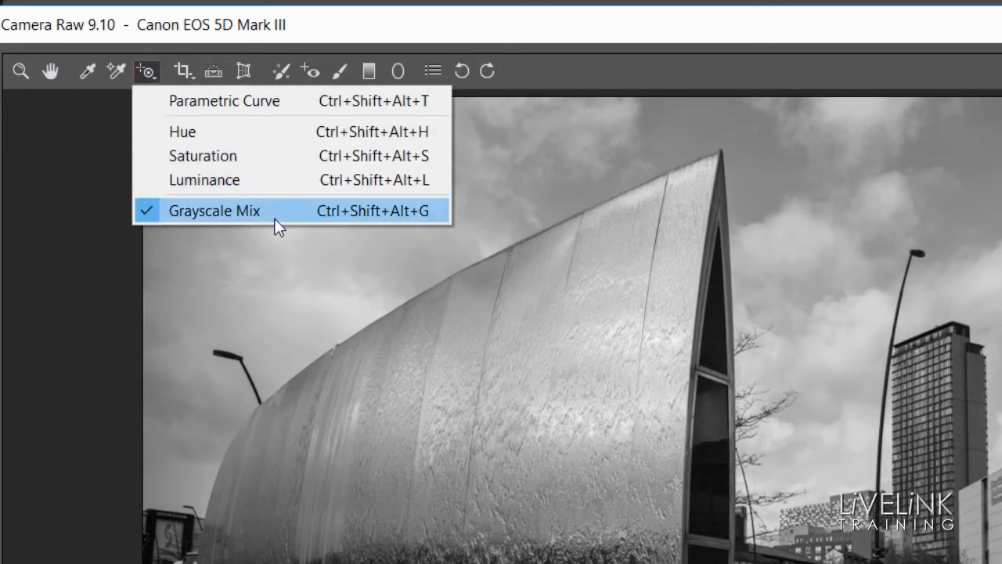
pyautogui.click(275, 218)
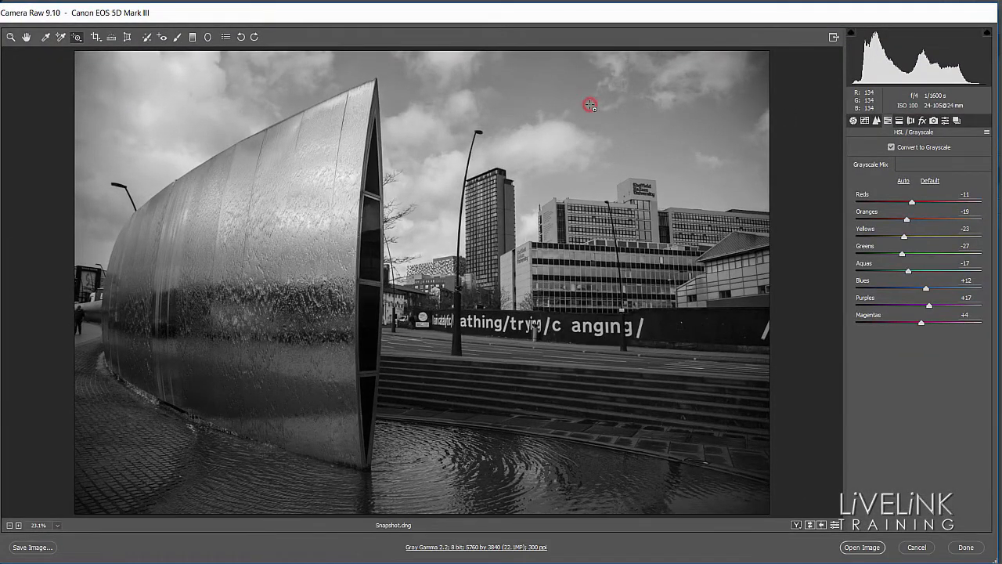
pyautogui.moveTo(590, 105); pyautogui.dragTo(588, 128)
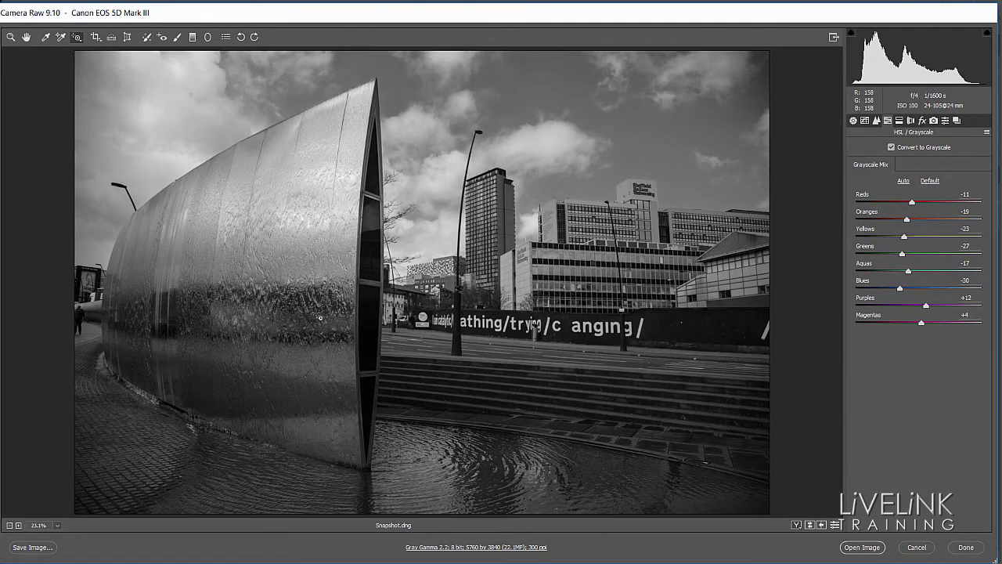
pyautogui.moveTo(316, 321)
pyautogui.mouseDown()
pyautogui.moveTo(316, 277)
pyautogui.moveTo(315, 292)
pyautogui.mouseUp()
pyautogui.moveTo(494, 238)
pyautogui.mouseDown()
pyautogui.moveTo(492, 251)
pyautogui.moveTo(492, 214)
pyautogui.moveTo(493, 225)
pyautogui.mouseUp()
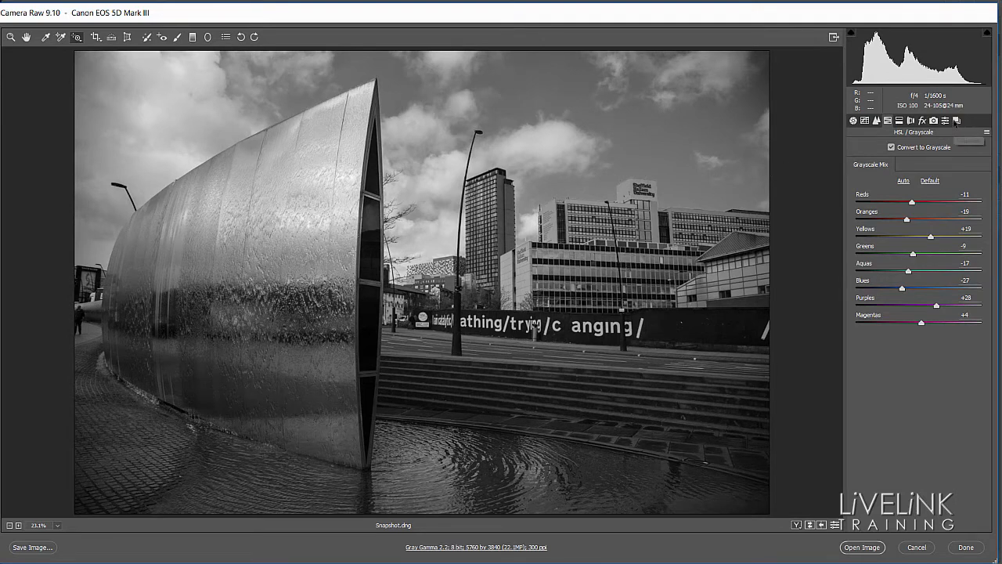
# Save the grayscale adjustments as a new snapshot named "Black and White".
pyautogui.click(956, 121)
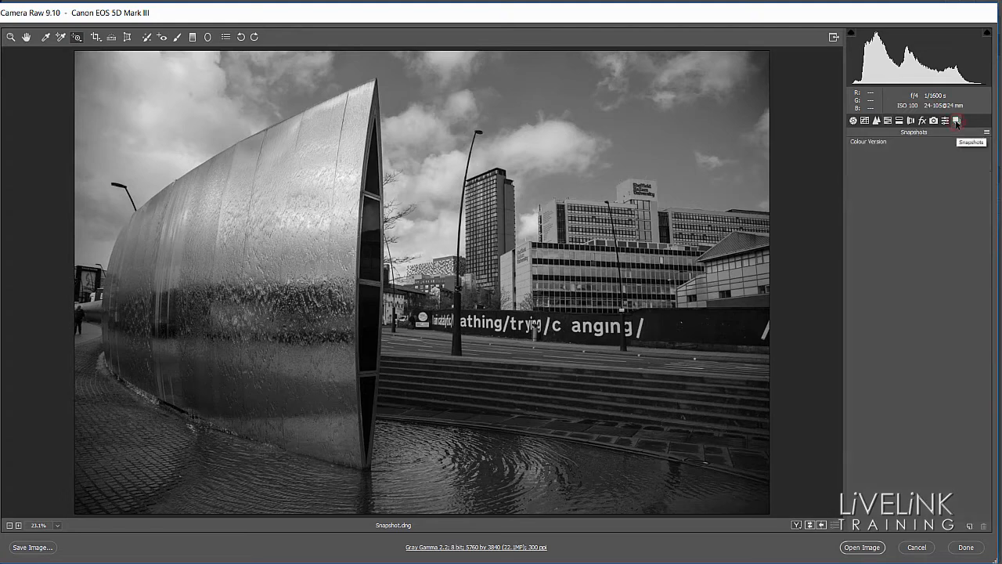
pyautogui.click(970, 527)
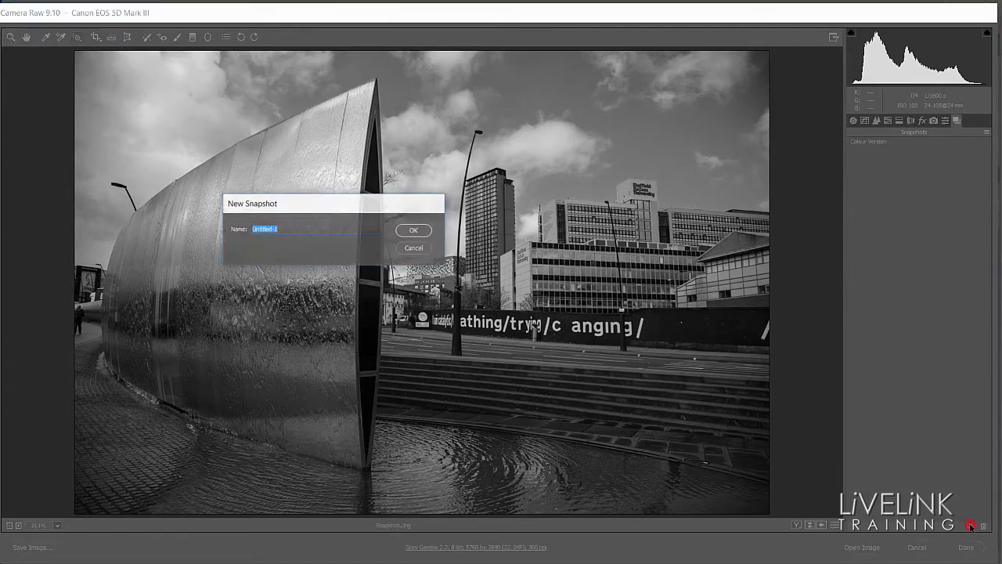
pyautogui.click(285, 231)
pyautogui.write('B')
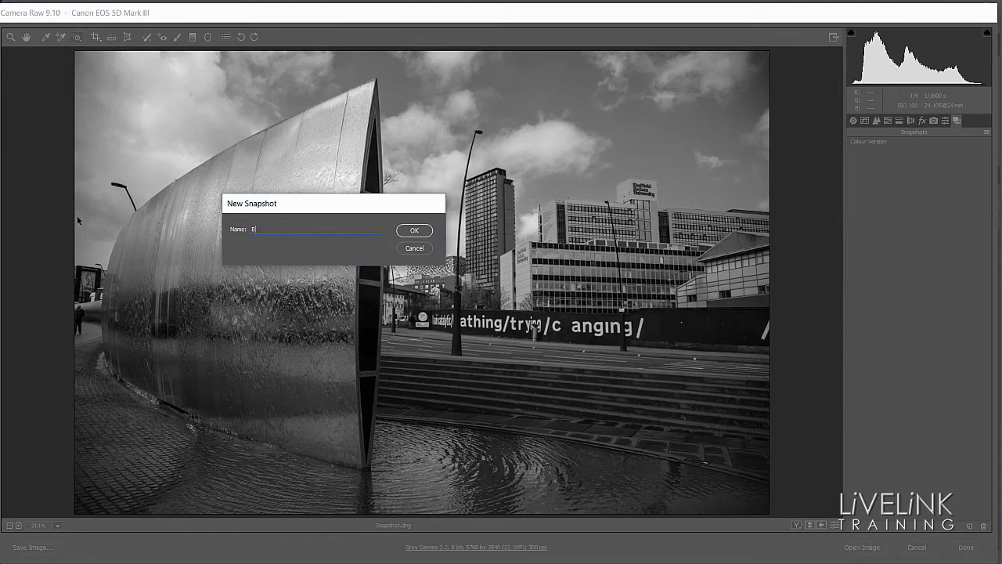
pyautogui.write('lack and White')
pyautogui.click(415, 230)
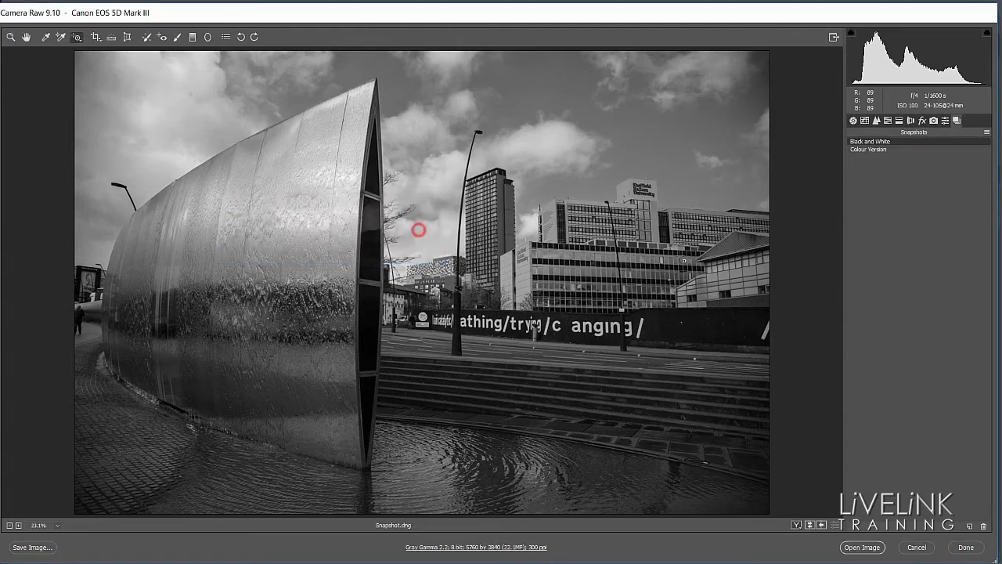
# Starting from the Black and White snapshot, split-tone the shadows with hue 53 and saturation 17.
pyautogui.click(876, 152)
pyautogui.click(881, 142)
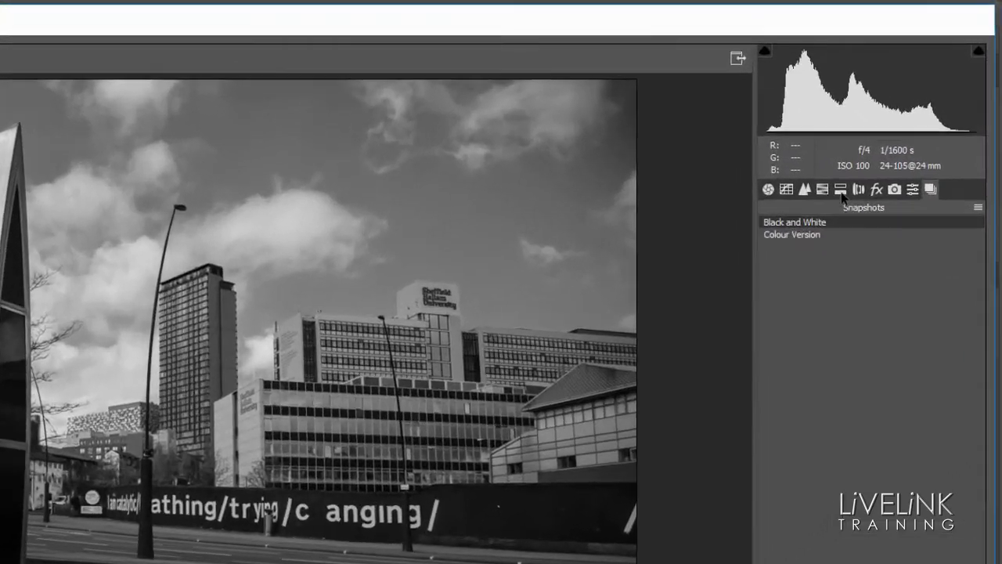
pyautogui.click(899, 120)
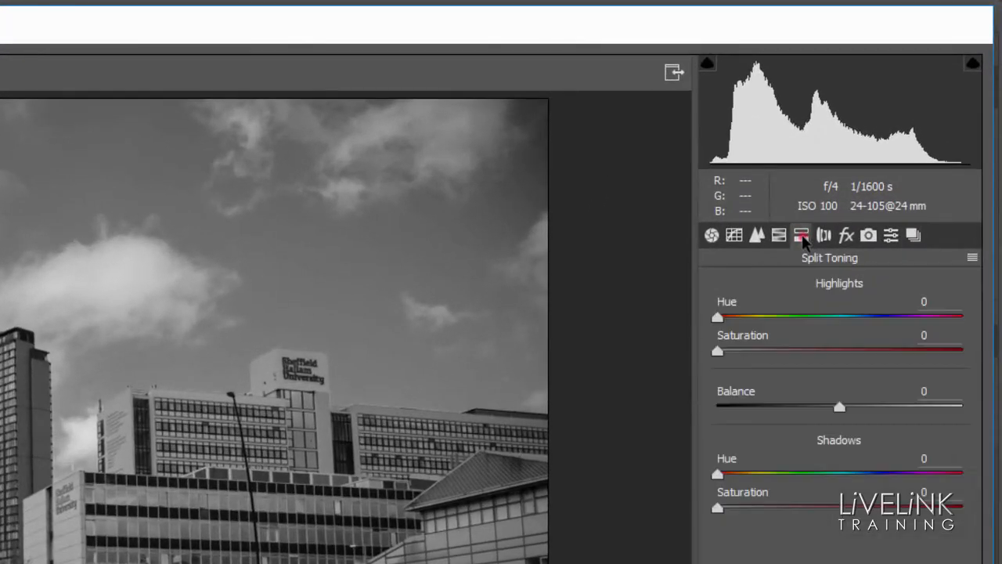
pyautogui.click(728, 474)
pyautogui.moveTo(721, 506); pyautogui.dragTo(763, 510)
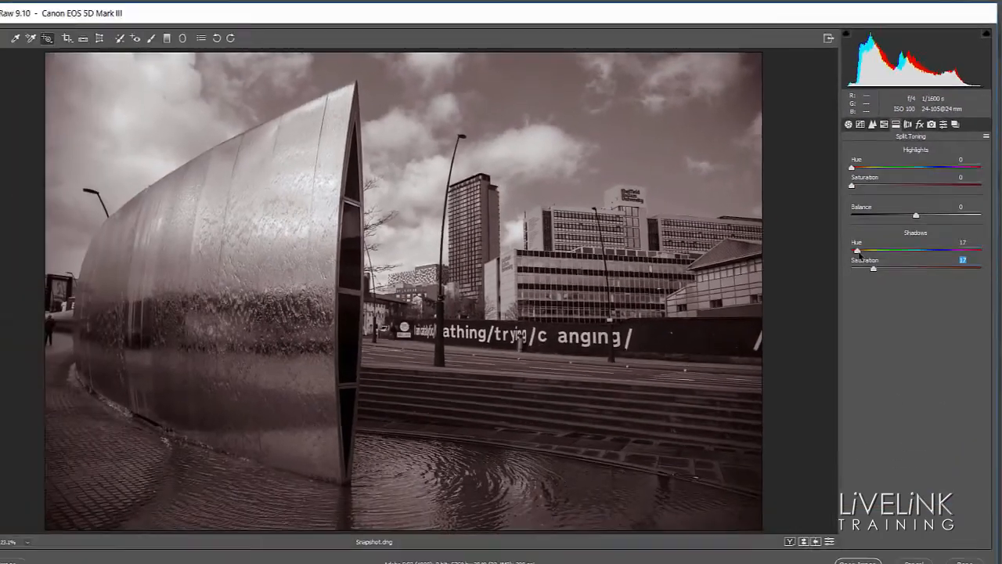
pyautogui.click(732, 475)
pyautogui.moveTo(865, 245); pyautogui.dragTo(874, 243)
pyautogui.click(877, 260)
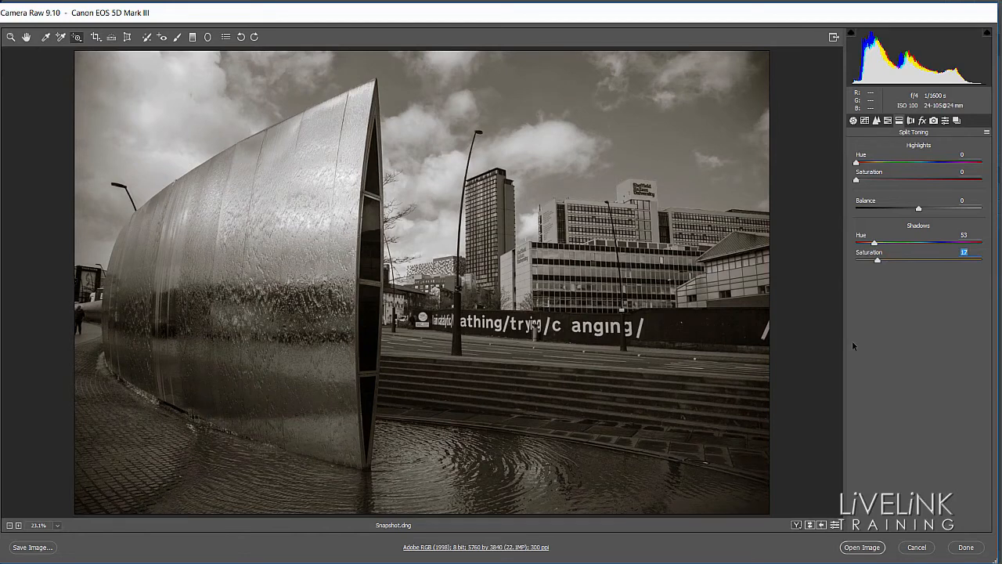
# Save the split-toned adjustments as a new snapshot named "Sepia".
pyautogui.click(957, 122)
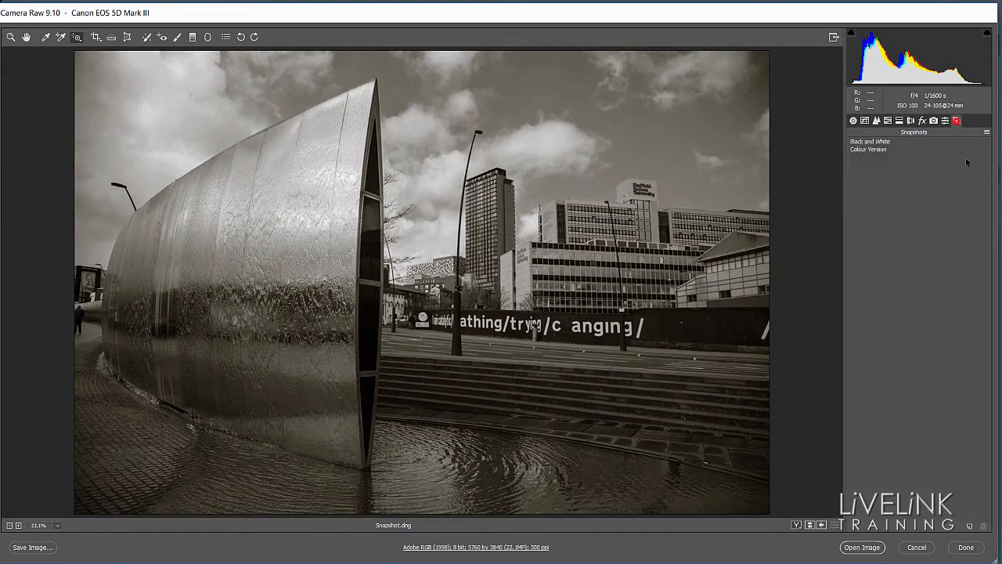
pyautogui.click(970, 526)
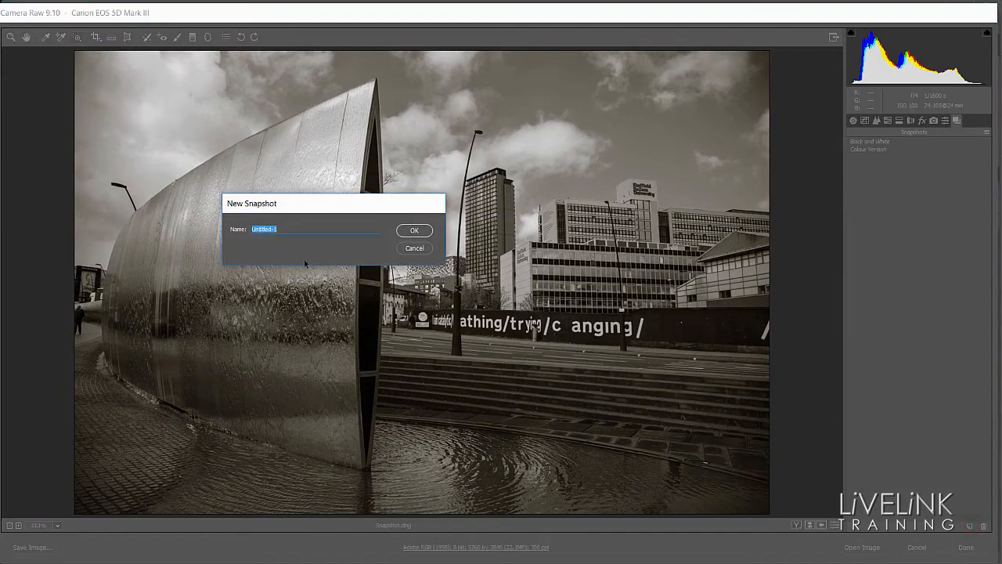
pyautogui.write('Sepia')
pyautogui.click(418, 231)
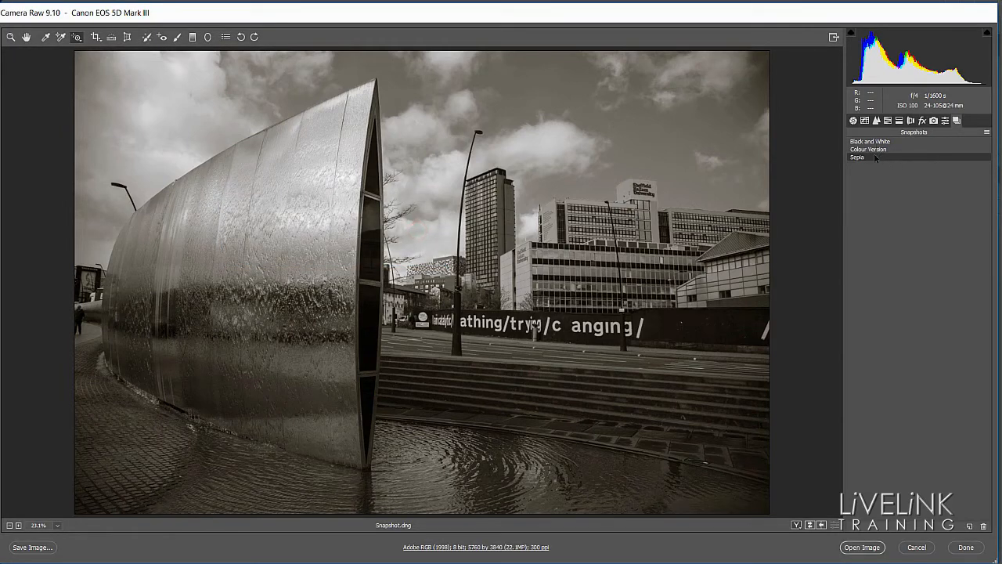
# Compare the Black and White and Colour Version snapshots, then return to the Sepia snapshot.
pyautogui.click(882, 142)
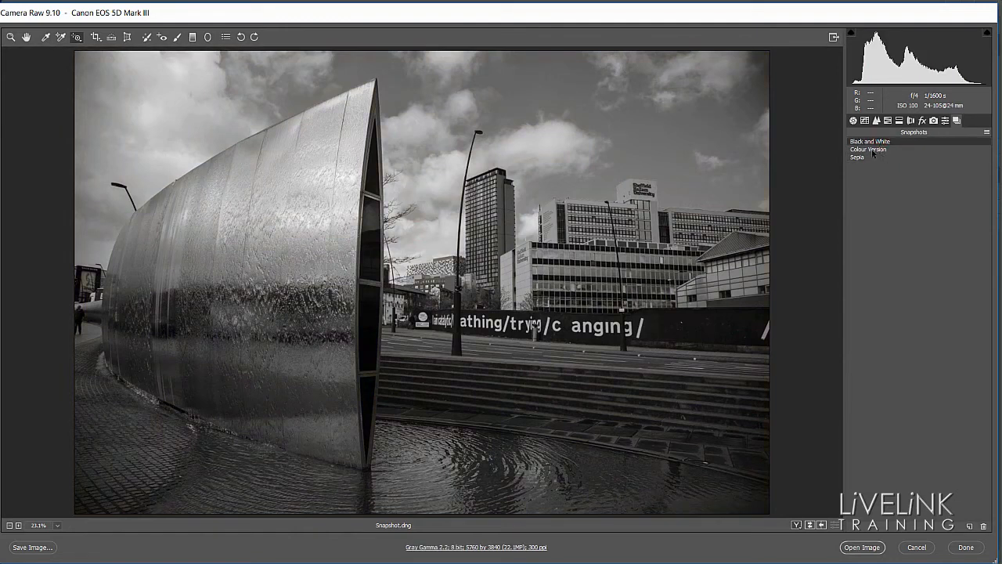
pyautogui.click(871, 150)
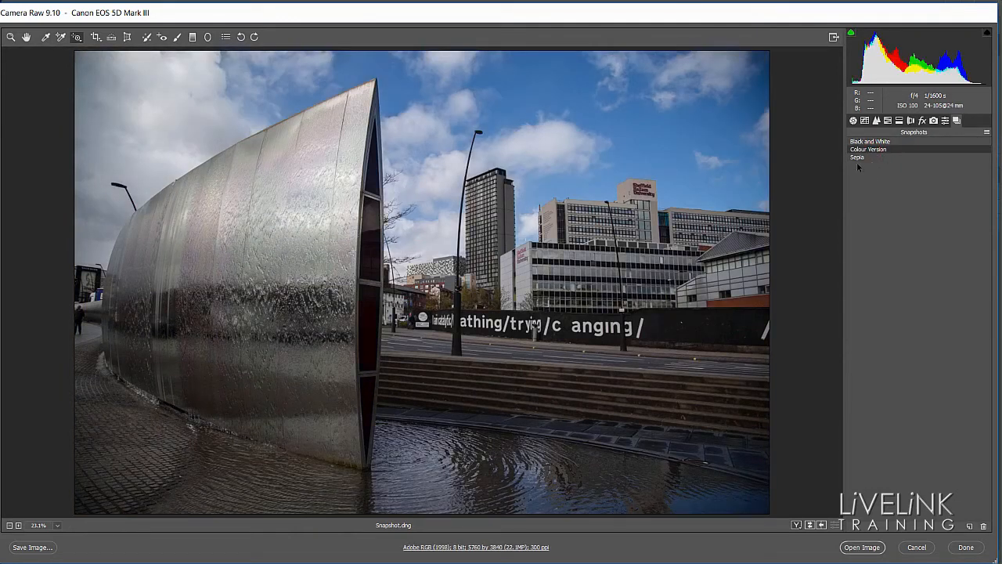
pyautogui.click(858, 158)
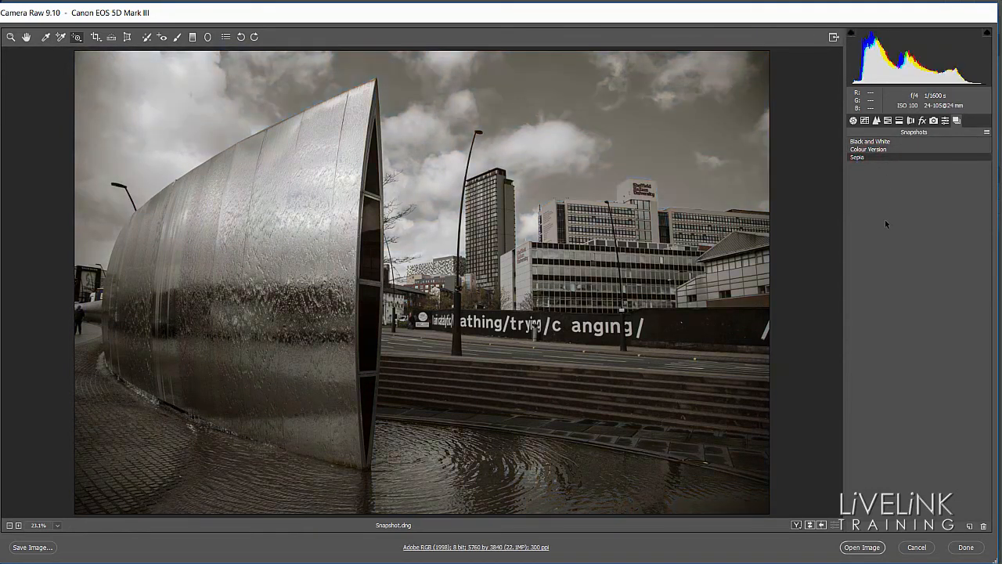